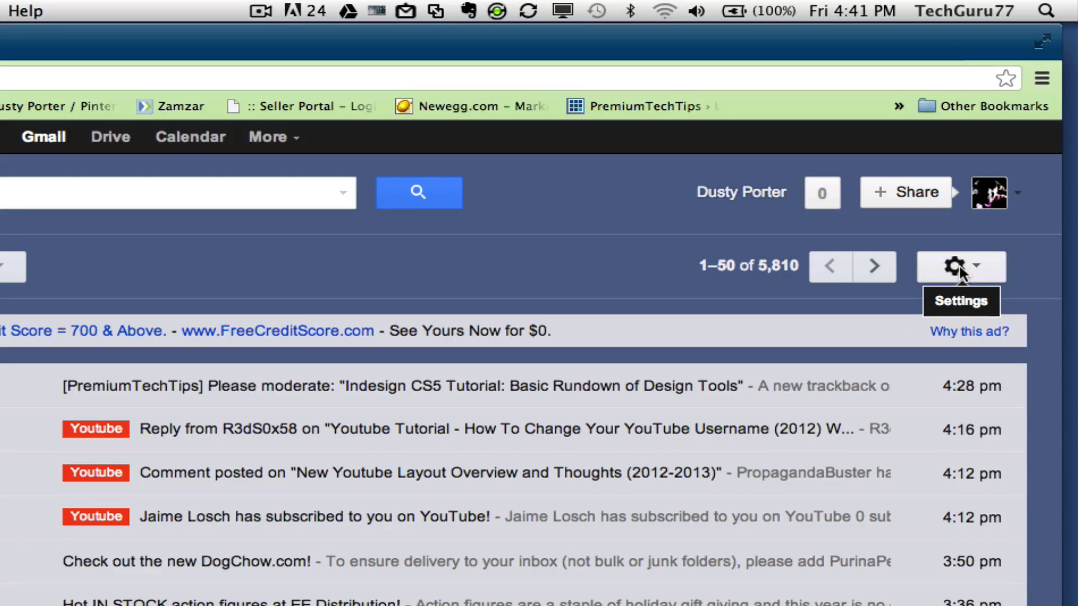
Step: Open Gmail Settings on the Labels tab, showing system labels, circles and Notes, Personal, Receipts
left_click(959, 269)
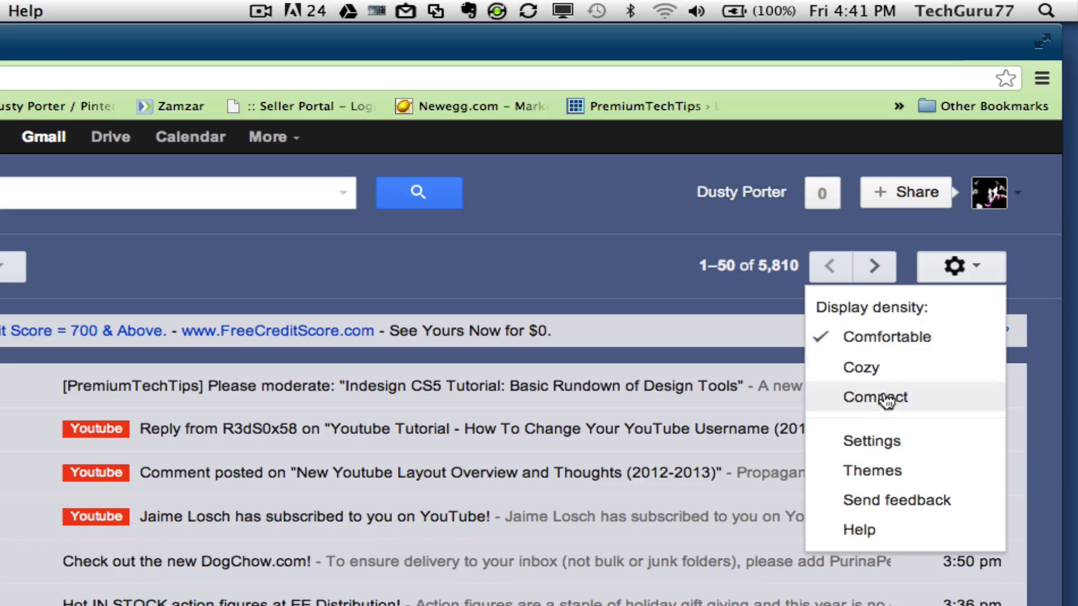
left_click(871, 443)
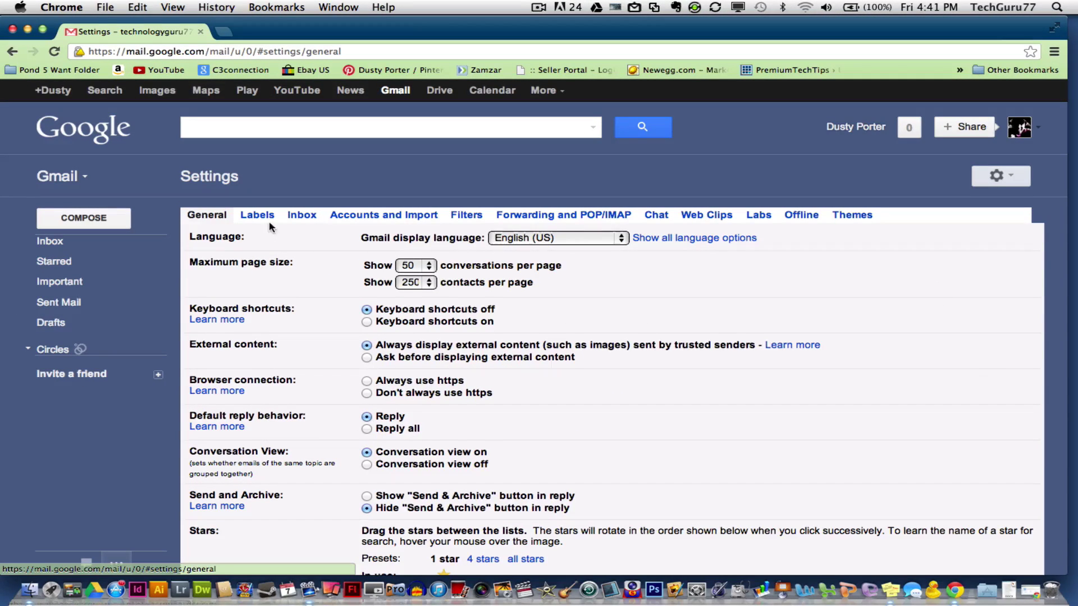
left_click(258, 215)
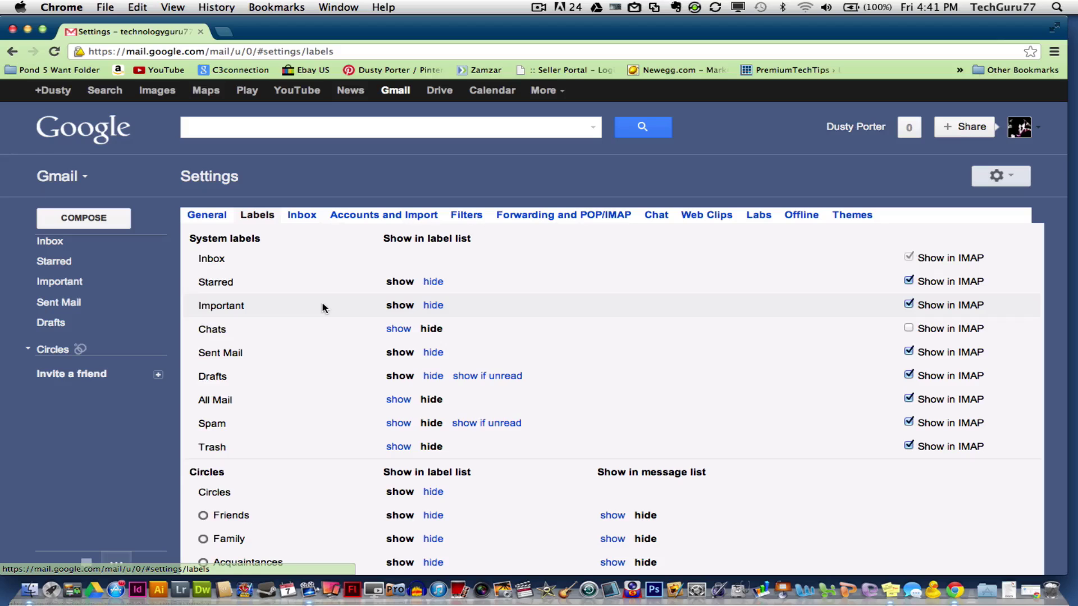
scroll(323, 307, "down", 5)
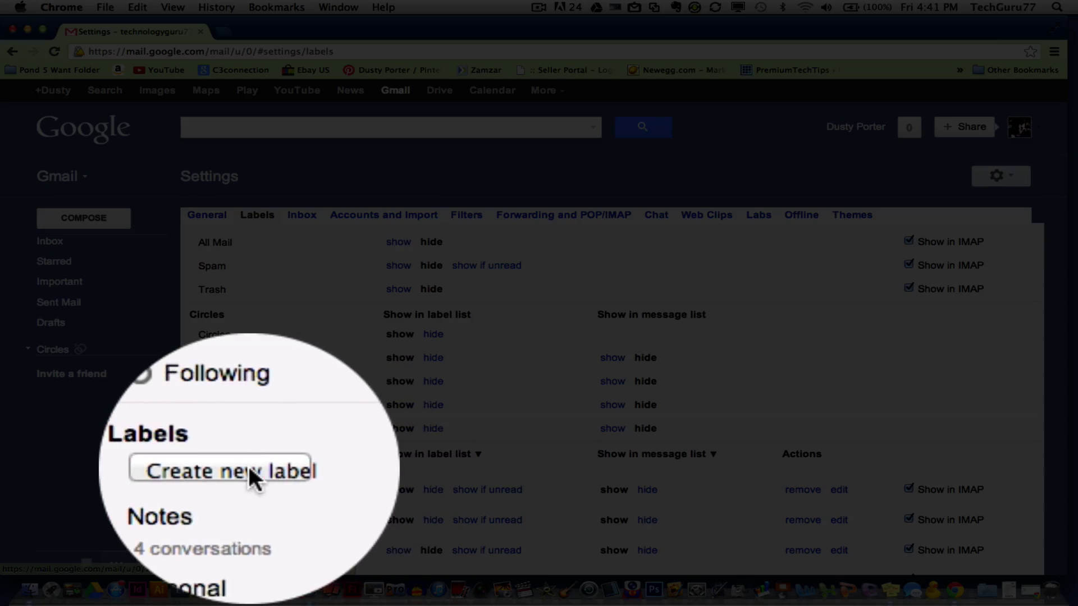
Step: Create a new label named 'Test', then open its Edit label dialog
left_click(248, 466)
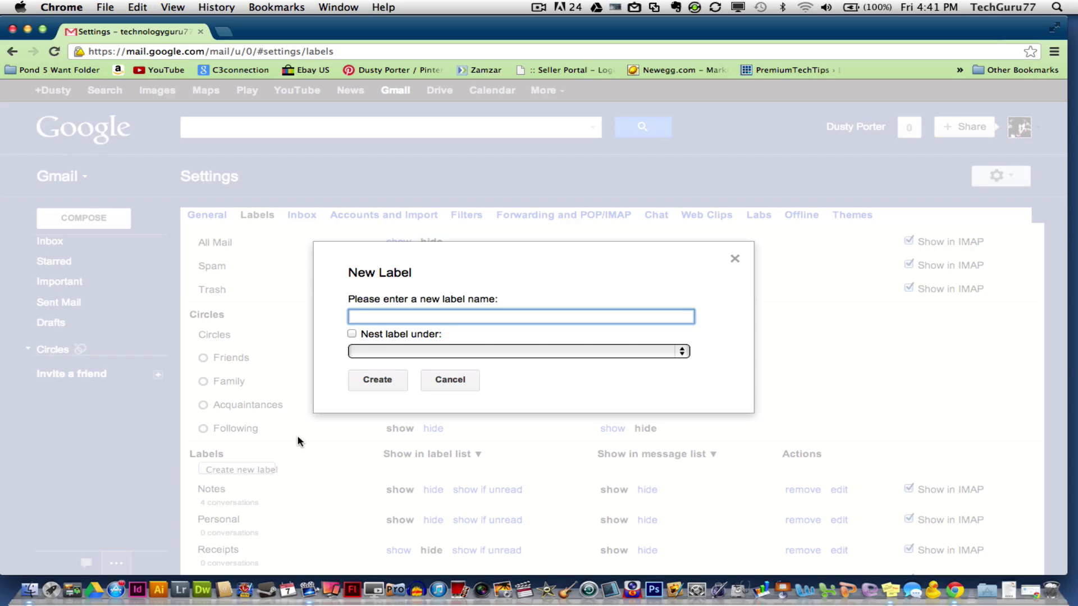
type("Test")
left_click(384, 382)
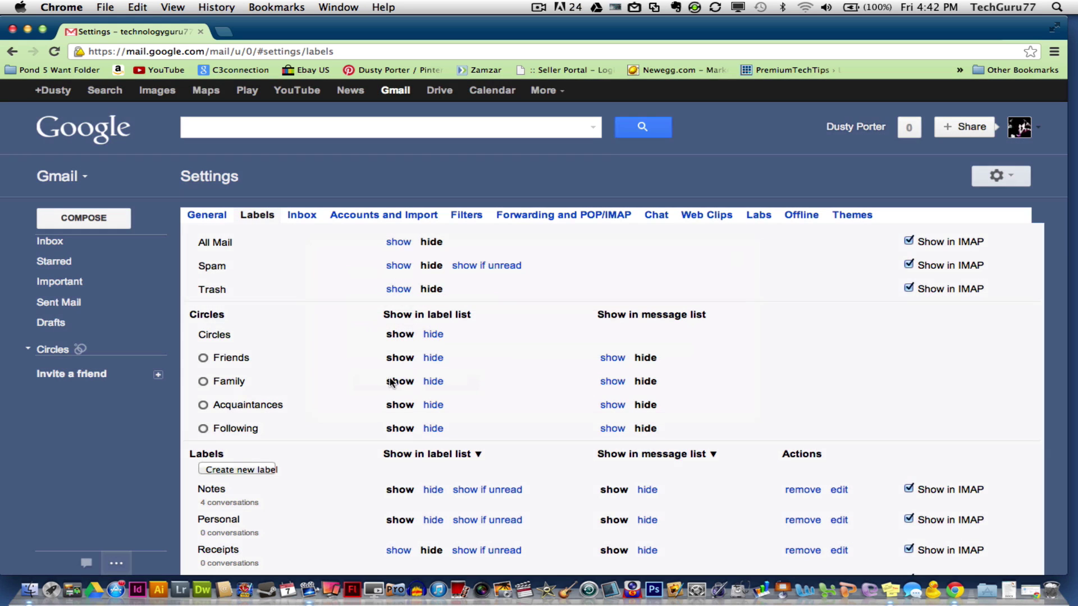
scroll(332, 421, "down", 3)
scroll(332, 421, "down", 2)
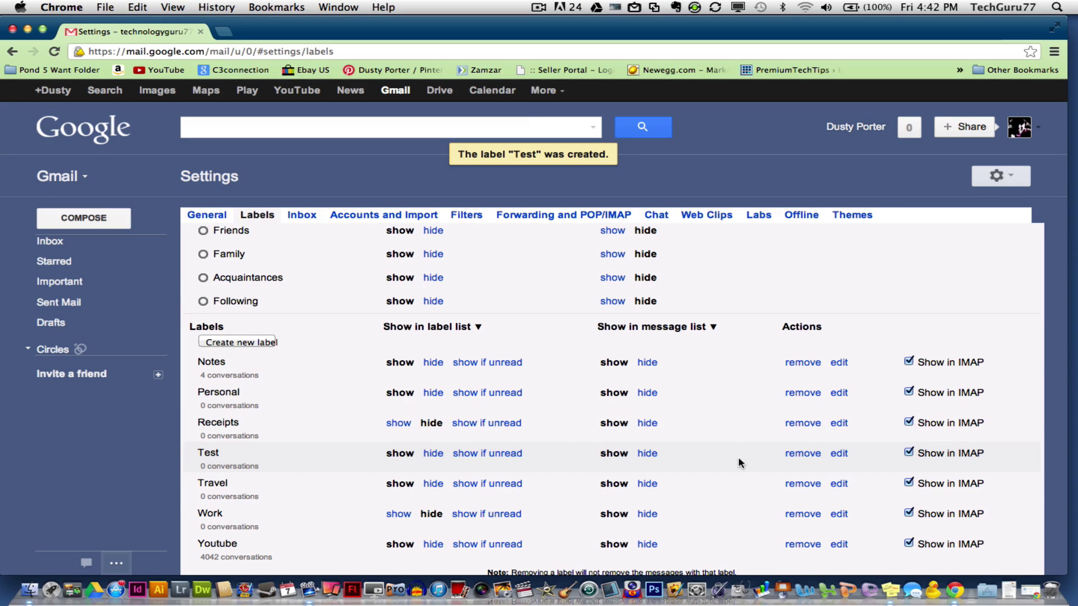
left_click(839, 454)
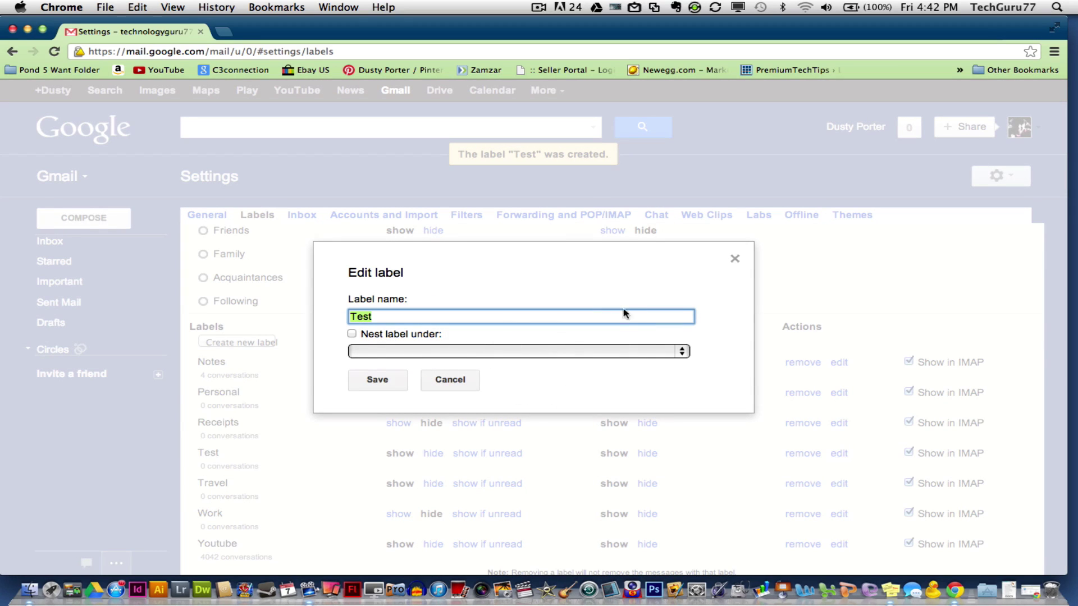
Step: Close the Test label editor and color the Travel label green
left_click(736, 260)
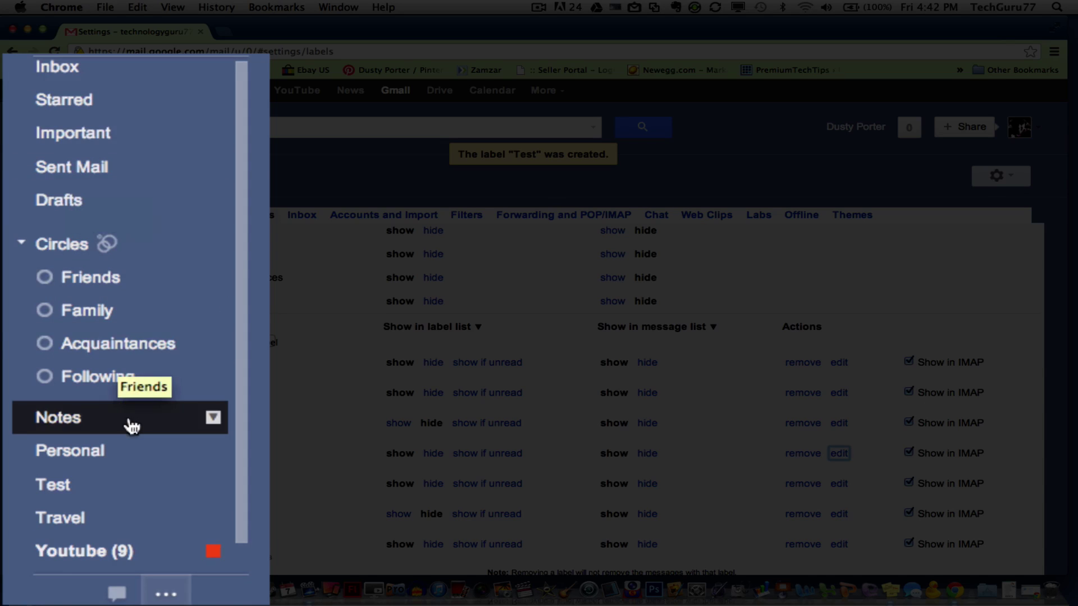
scroll(130, 427, "down", 1)
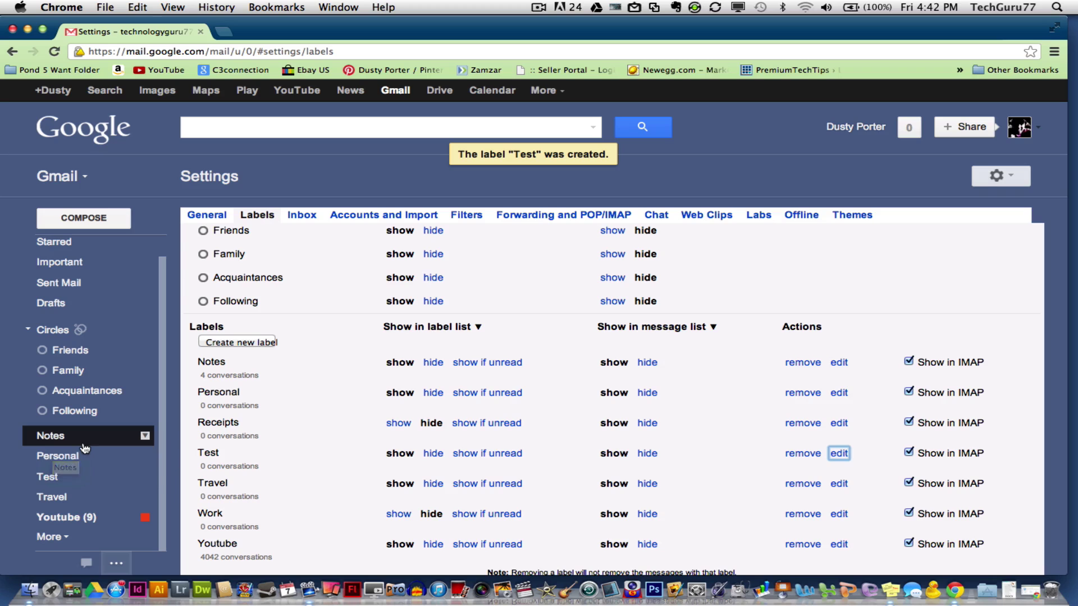
left_click(144, 498)
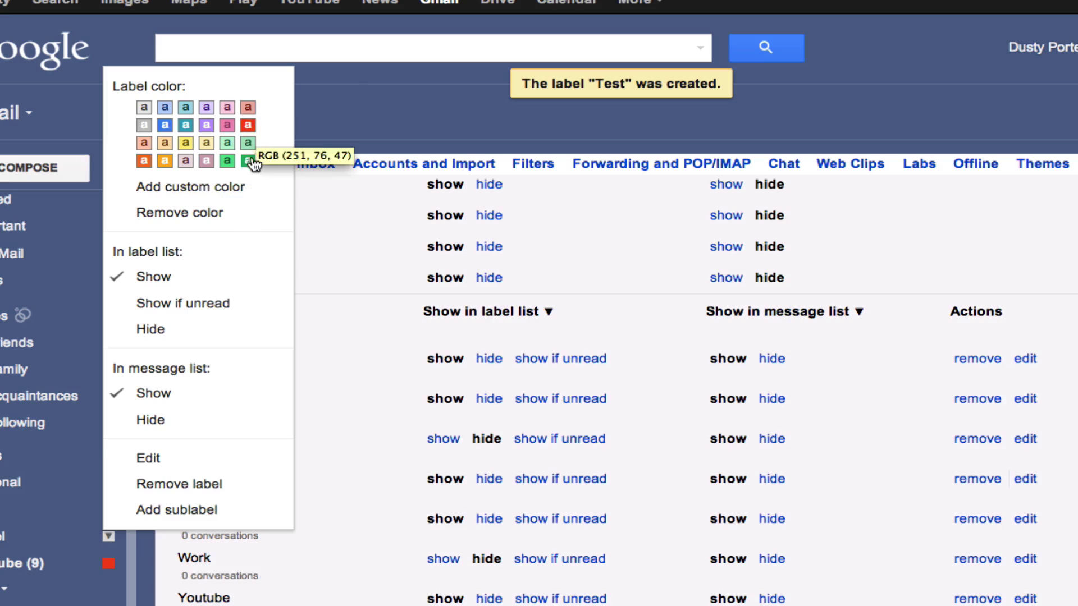
left_click(227, 162)
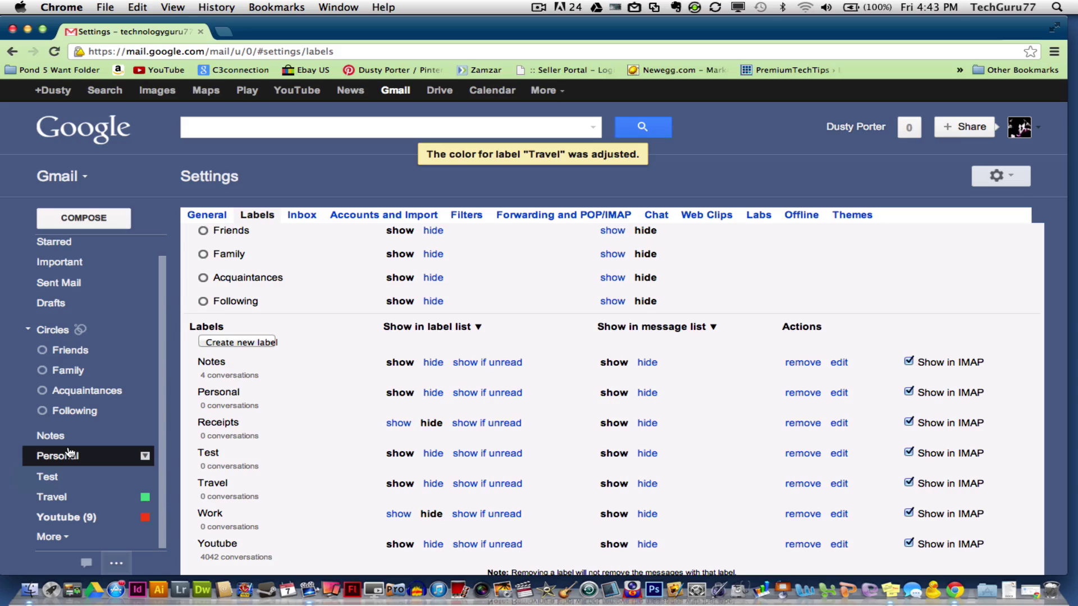
Step: View the Youtube-labelled conversations, then go back to the inbox
left_click(74, 518)
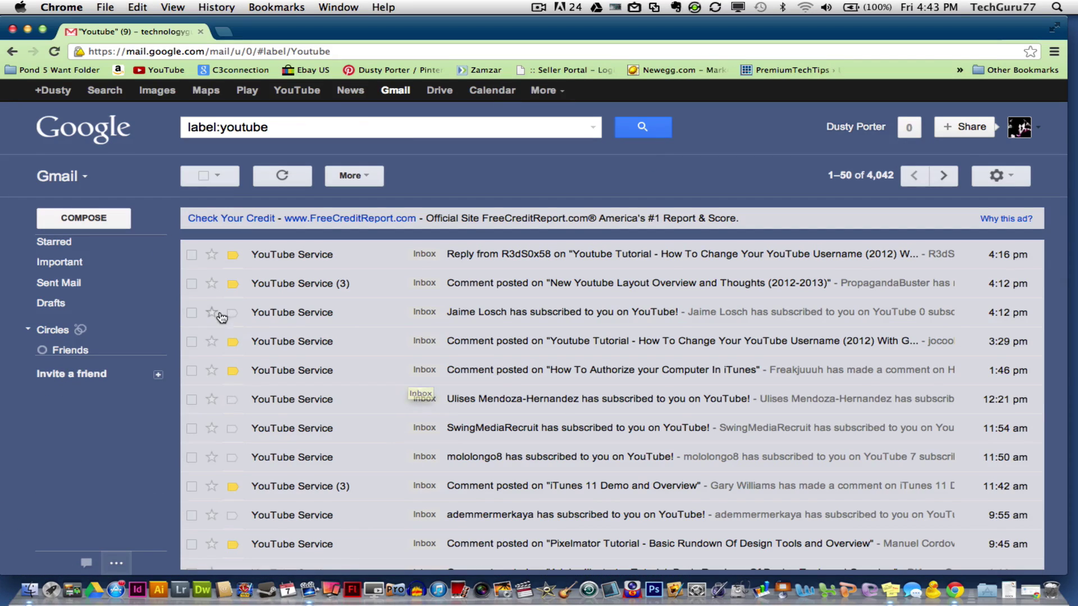
mouse_move(76, 318)
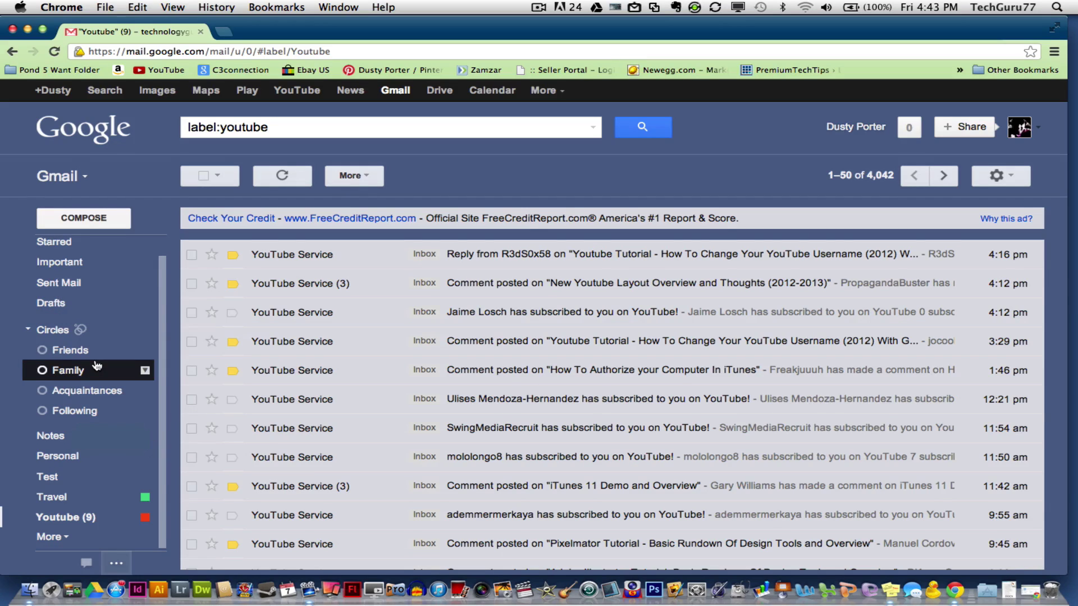
scroll(97, 366, "up", 3)
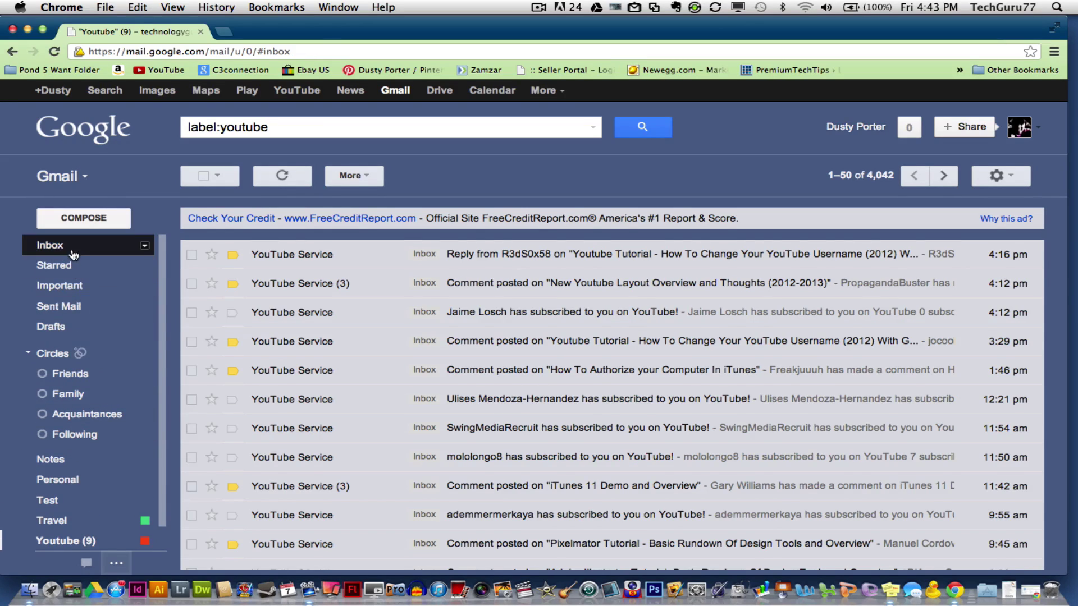
left_click(56, 245)
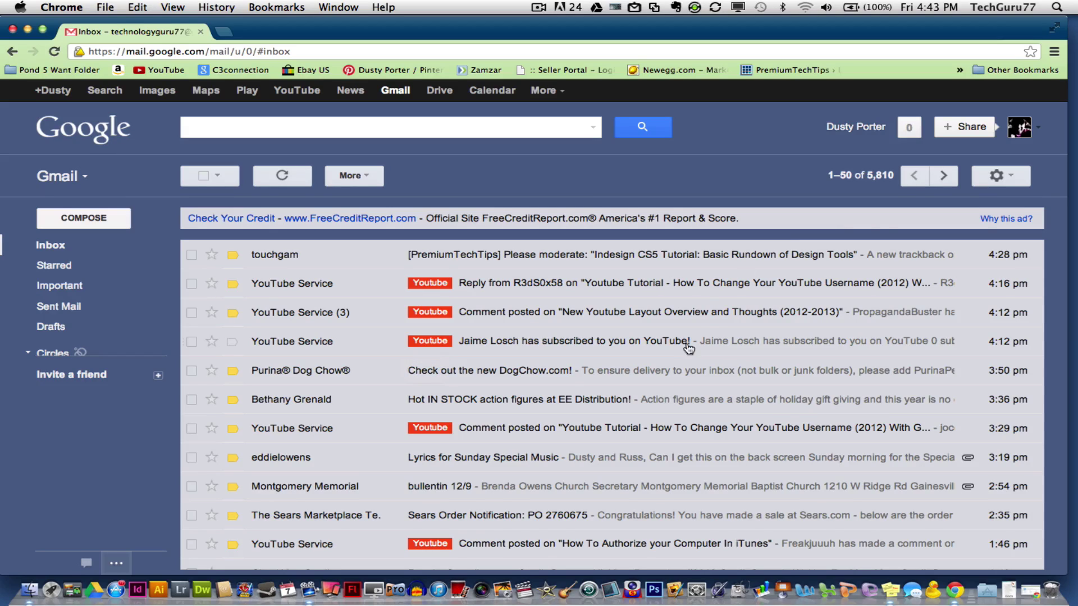
left_click(999, 176)
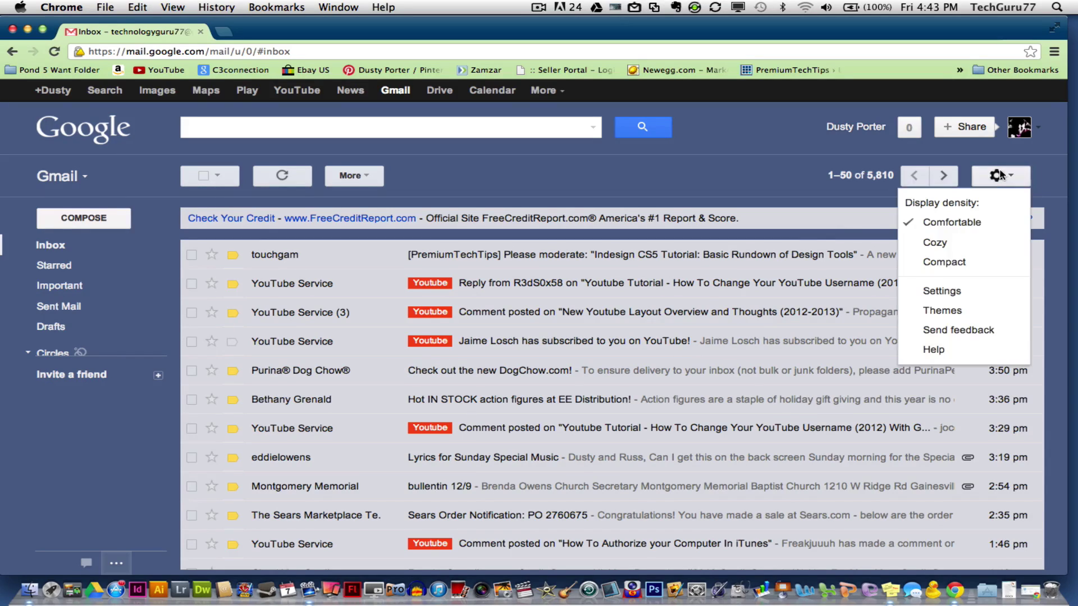
left_click(947, 294)
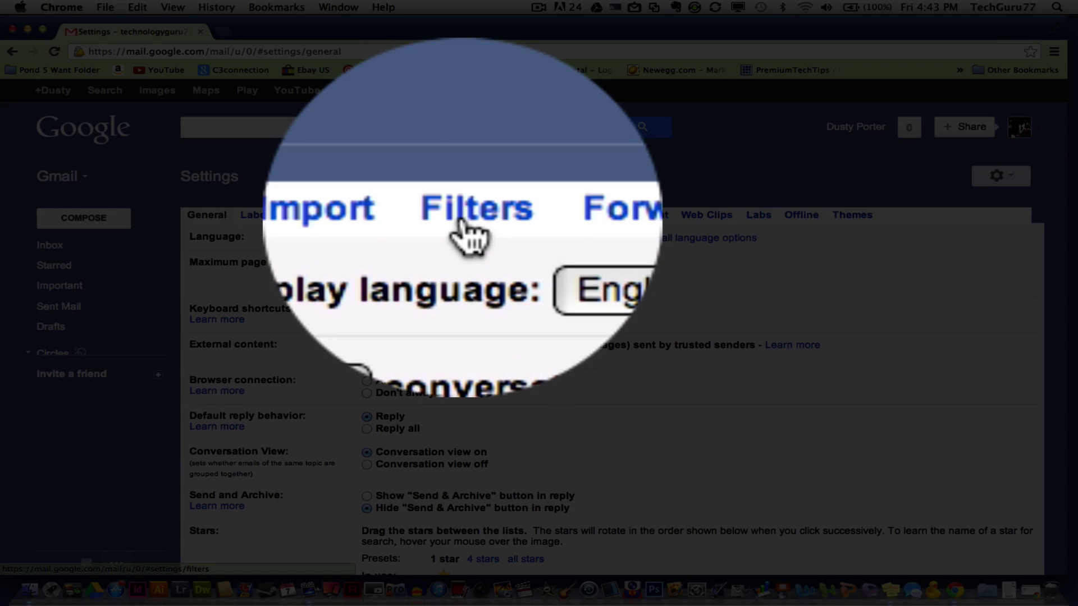
left_click(464, 212)
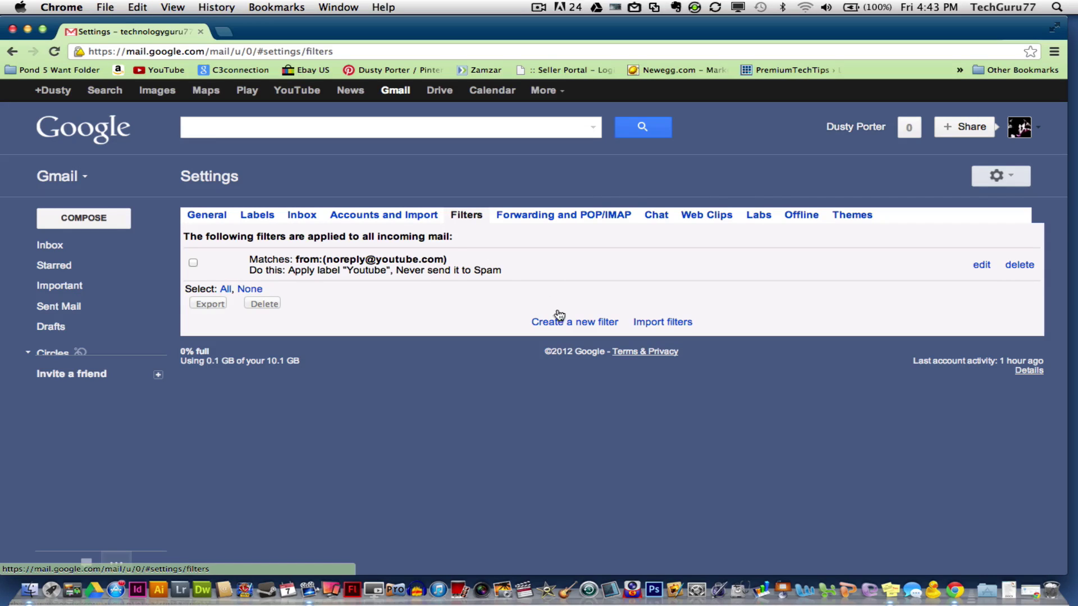
left_click(982, 265)
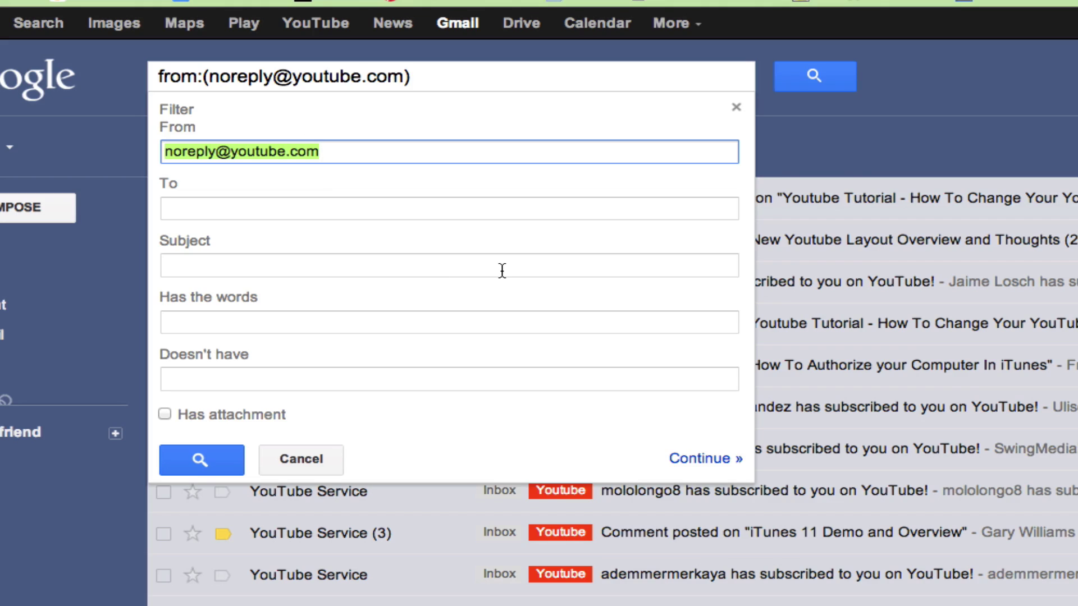
Step: Keep the Youtube label, apply the filter to 300 matching conversations, and update it
left_click(696, 462)
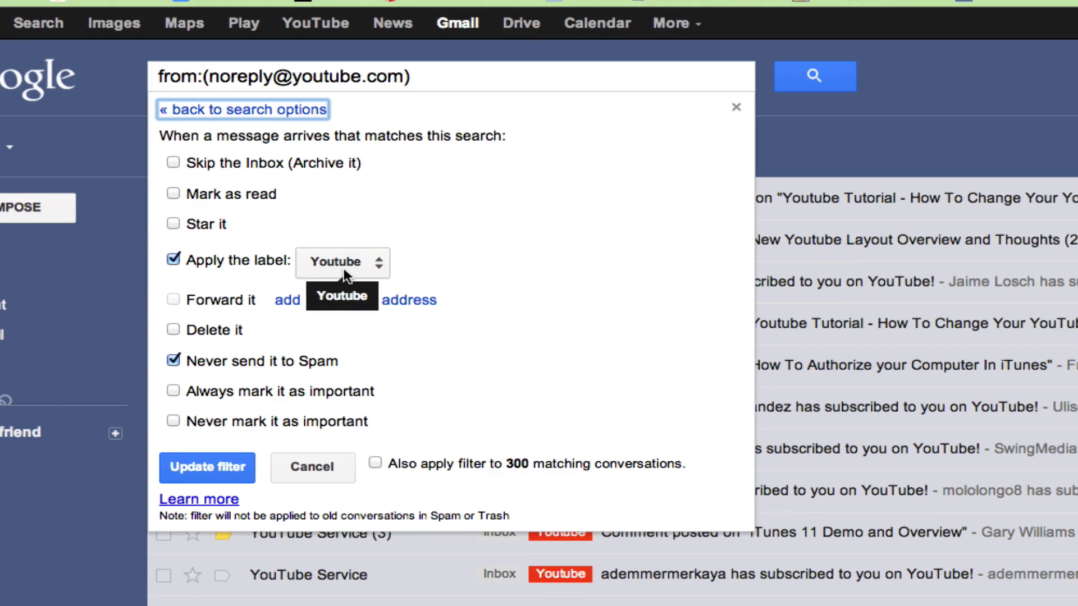
left_click(370, 263)
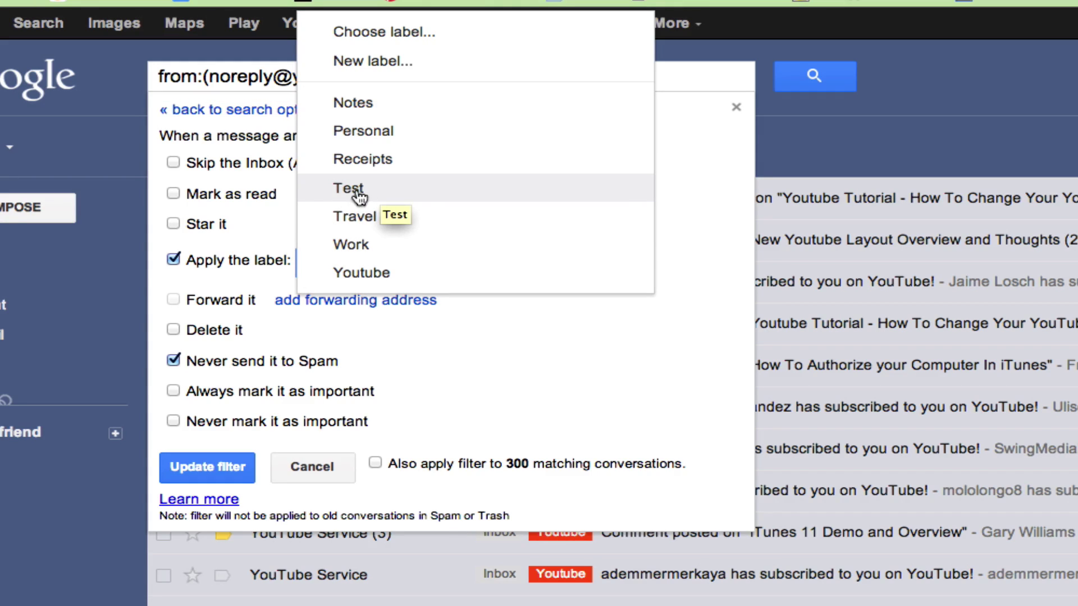
left_click(675, 220)
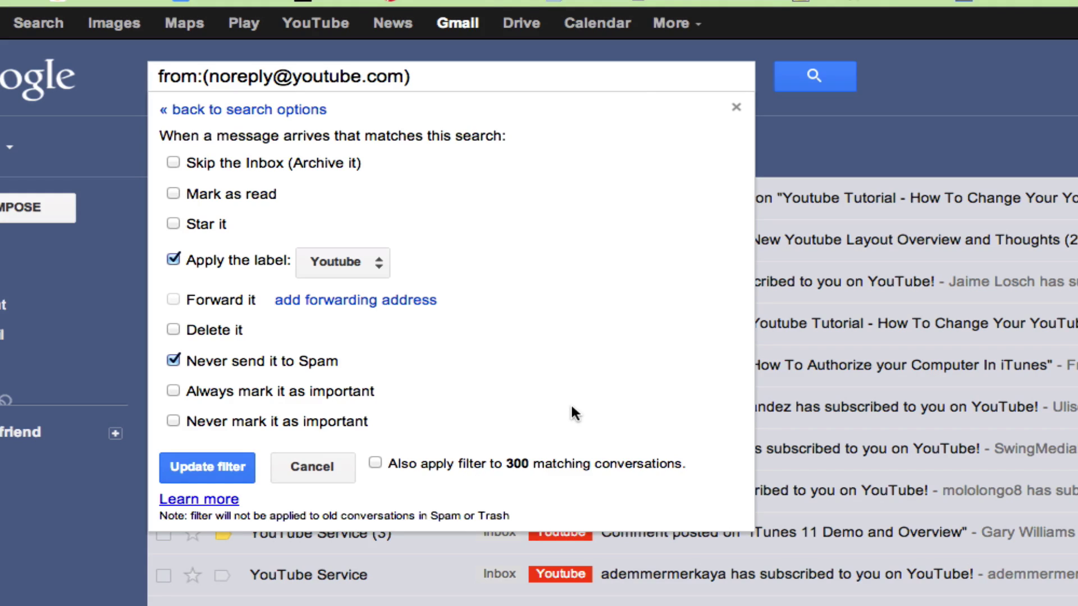
left_click(376, 463)
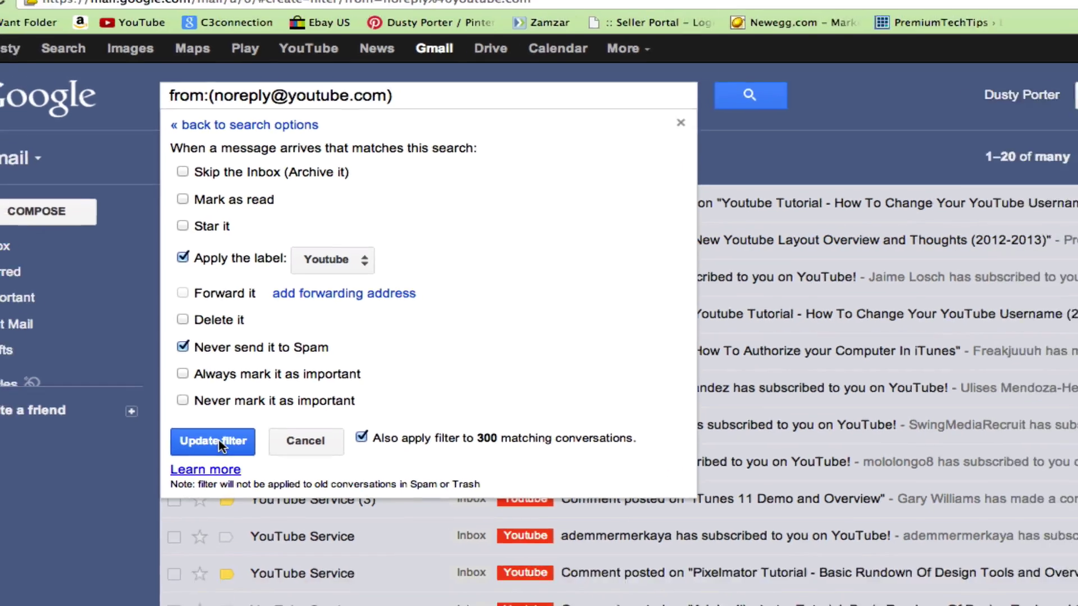
left_click(214, 467)
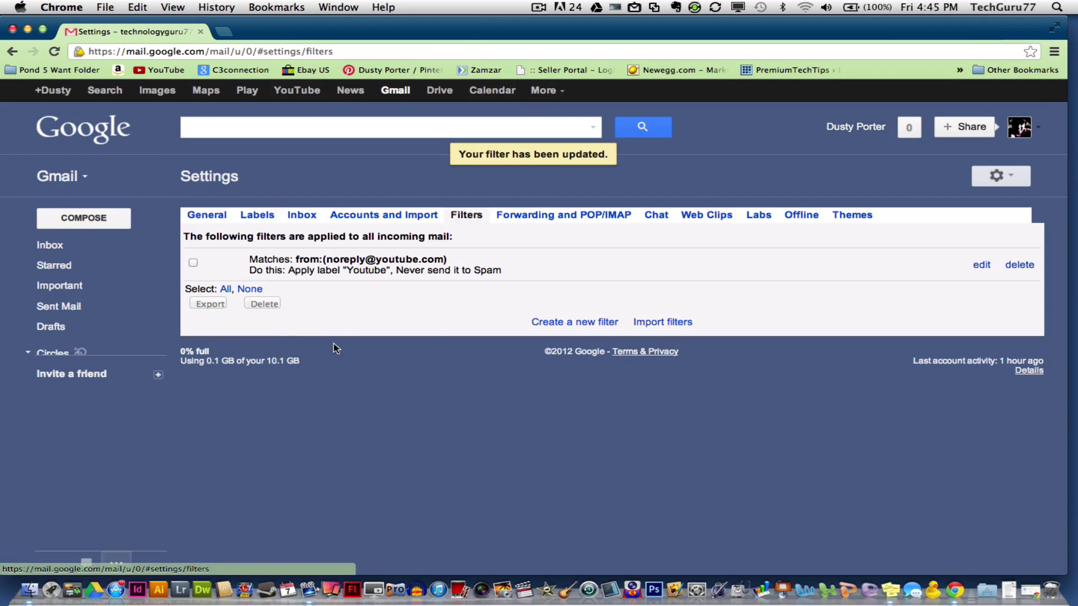
Step: Dismiss the quick settings menu and return to the inbox with the 'g i' shortcut
left_click(998, 178)
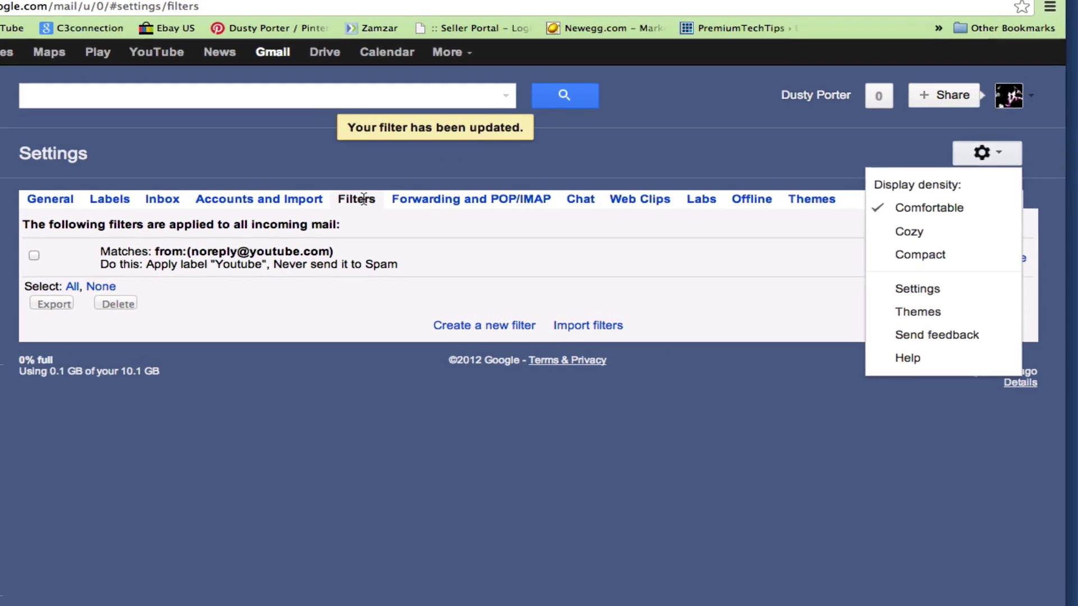
left_click(472, 215)
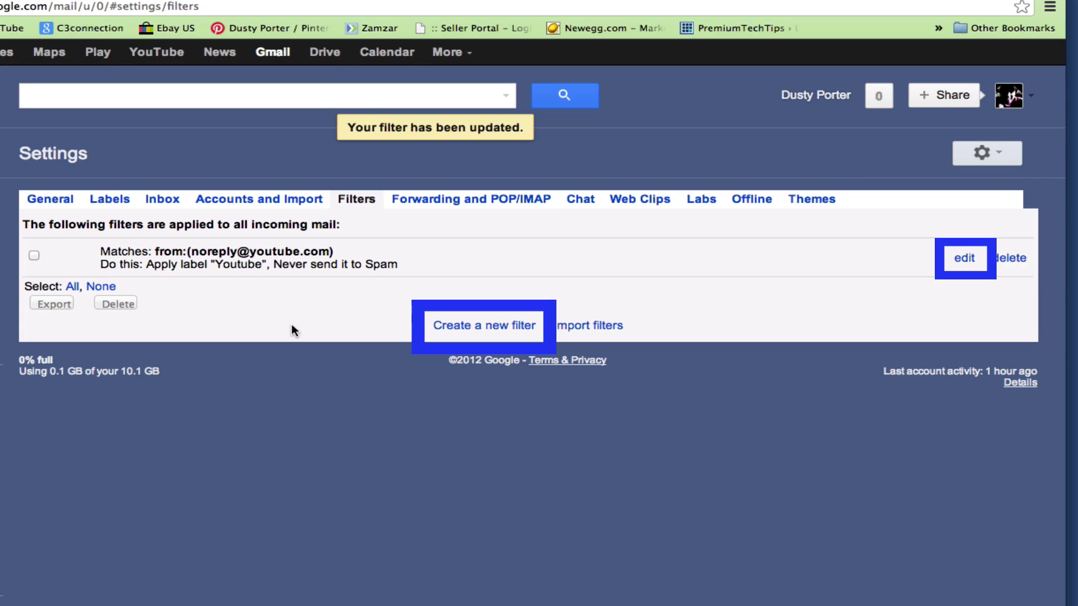
key("g")
key("i")
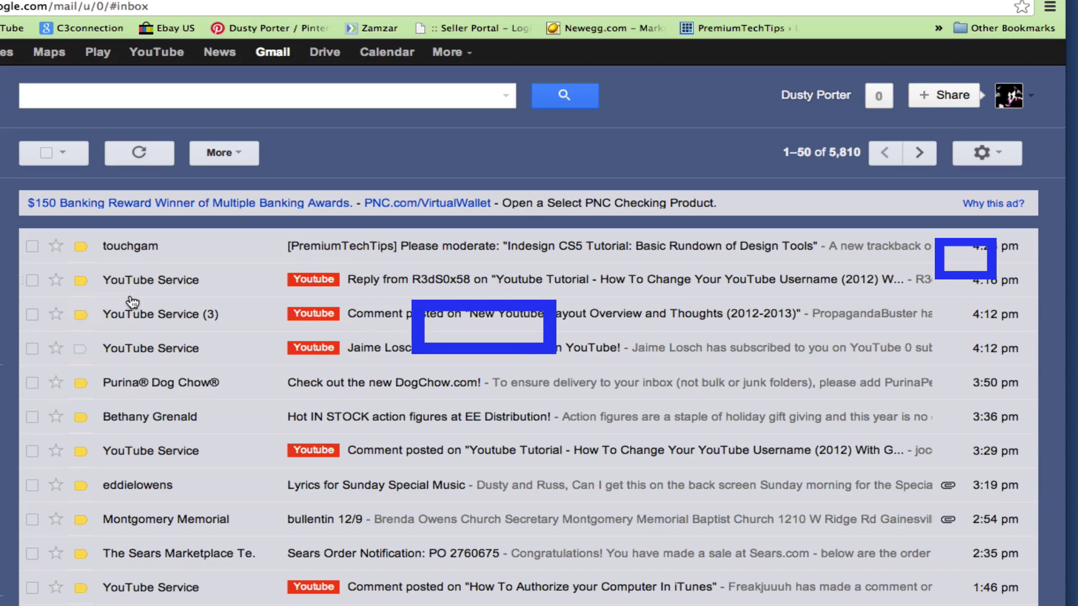
Step: Open Gmail Settings on the General tab from the inbox
left_click(997, 158)
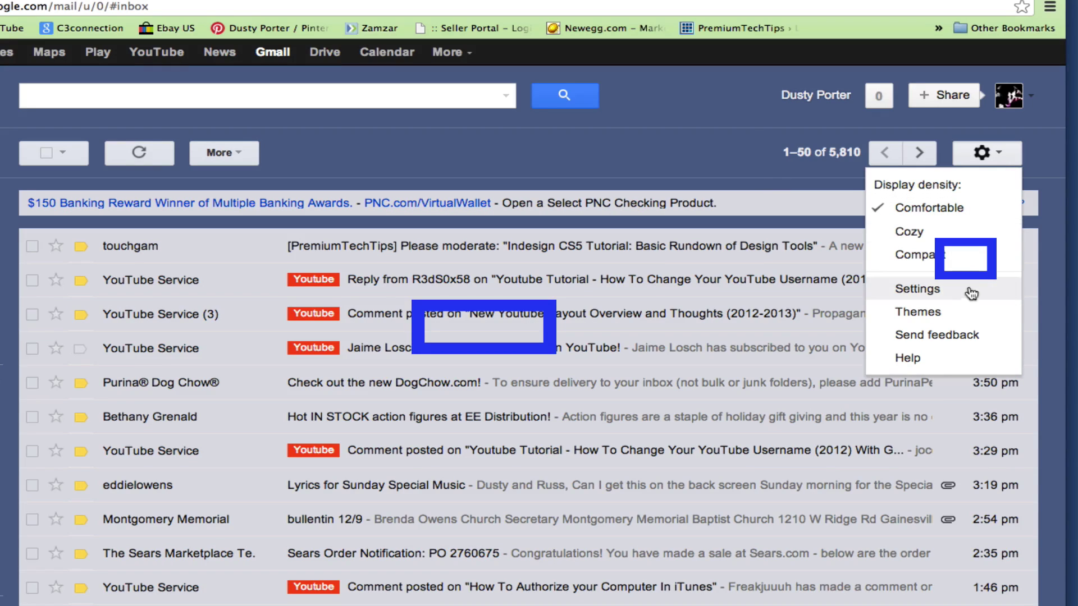
left_click(933, 289)
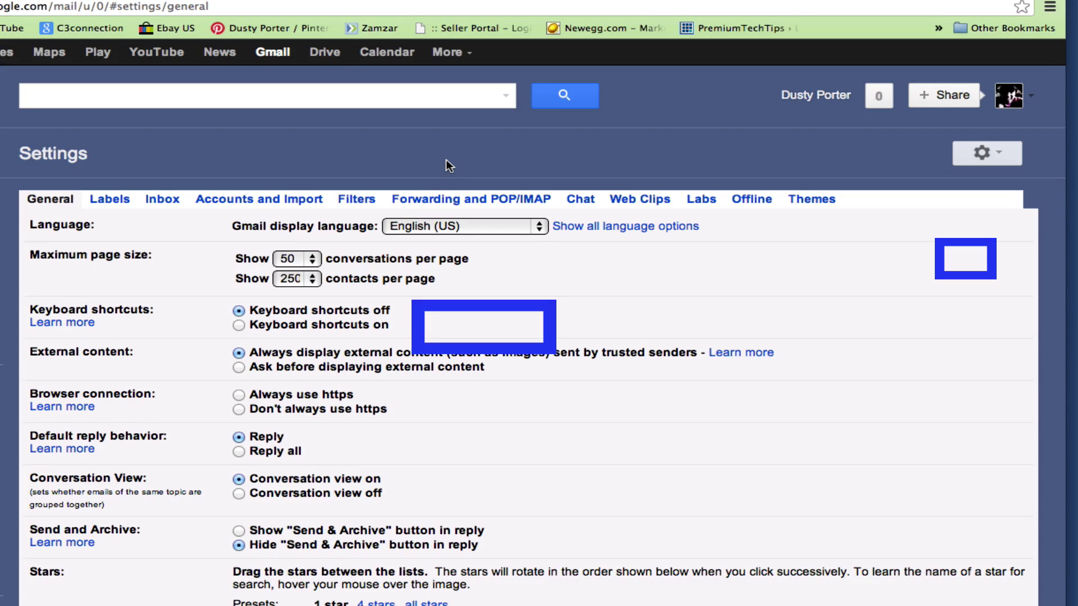